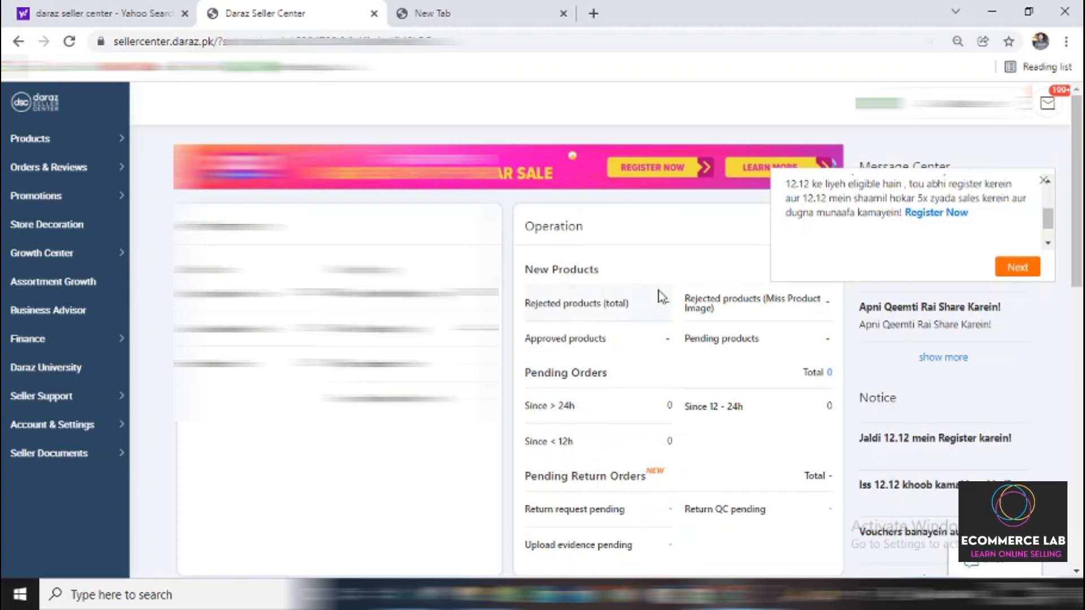
# Step: Dismiss the registration notice and open the 12.12 (Marketplace - All Sellers) campaign from Campaign Events
pyautogui.scroll(-4, 662, 298)
pyautogui.scroll(-1, 509, 328)
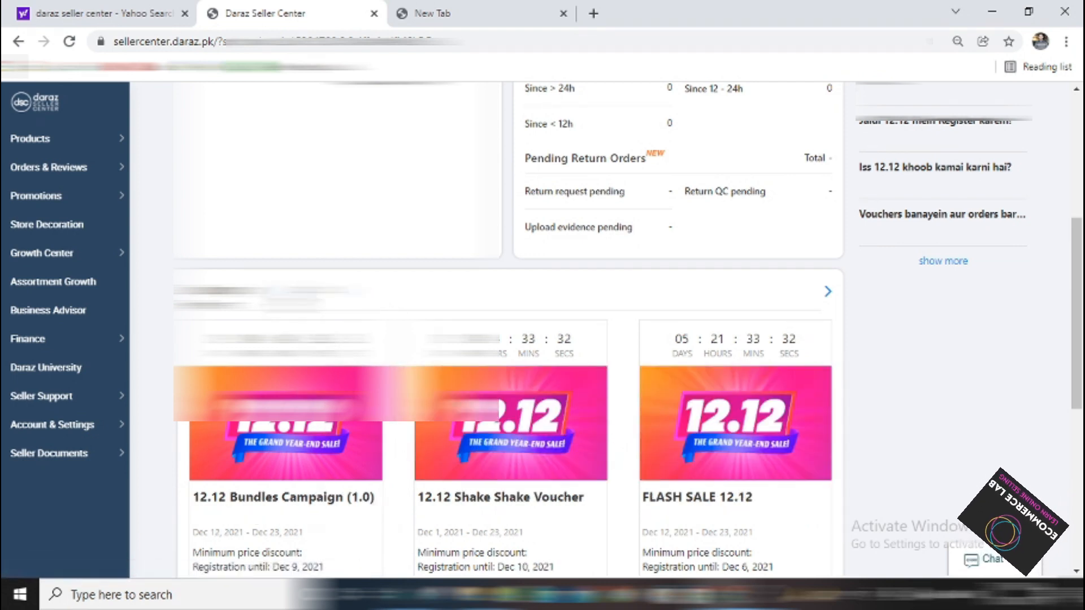
pyautogui.scroll(-3, 508, 282)
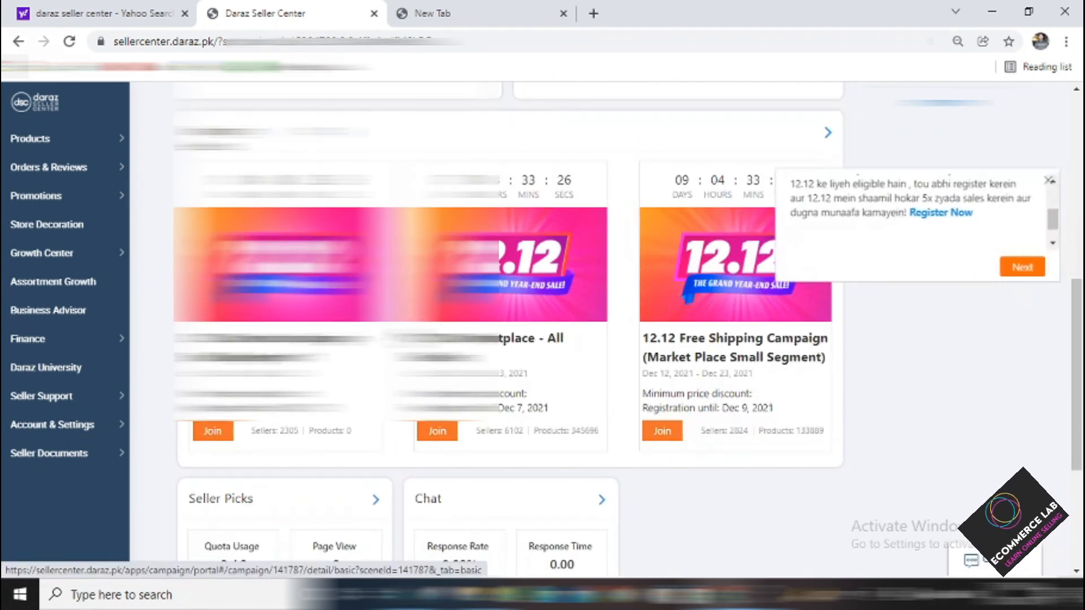
pyautogui.click(1044, 180)
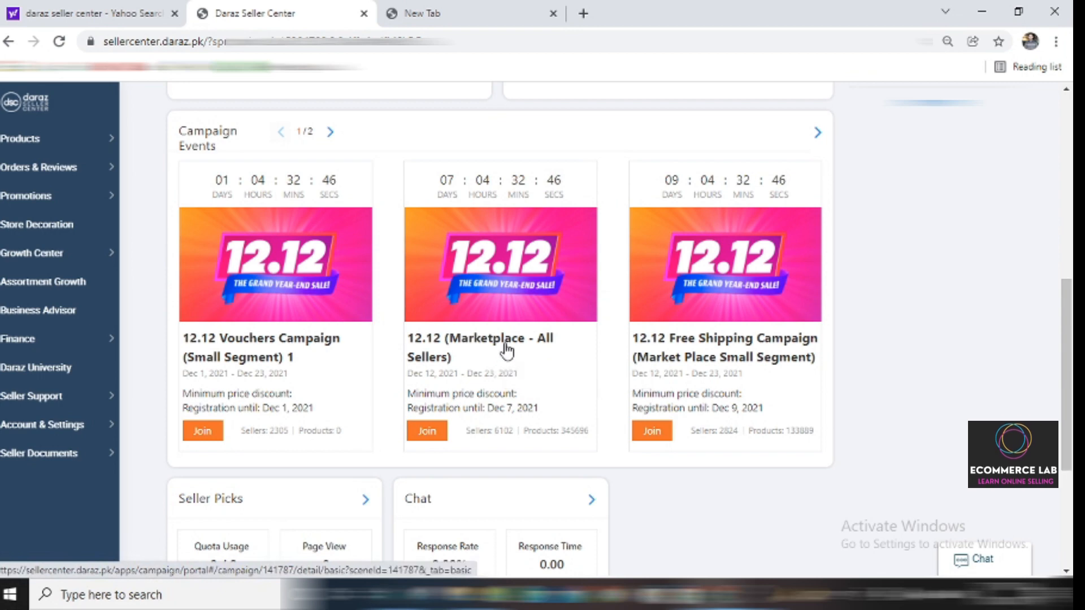
pyautogui.click(512, 286)
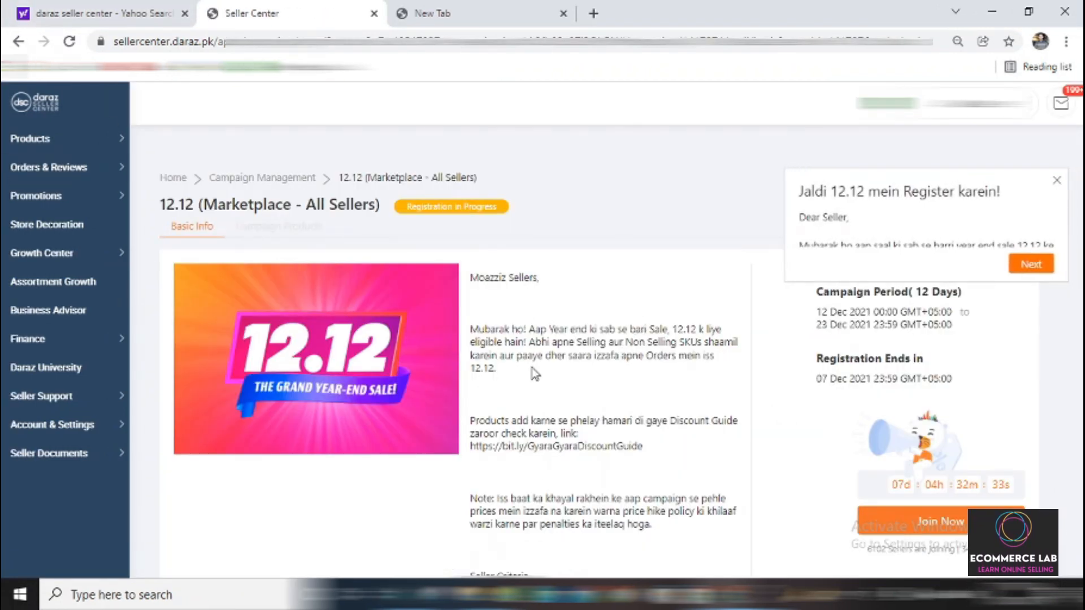
# Step: Review the campaign's seller and product criteria, then join the campaign and accept its rules
pyautogui.scroll(-4, 559, 430)
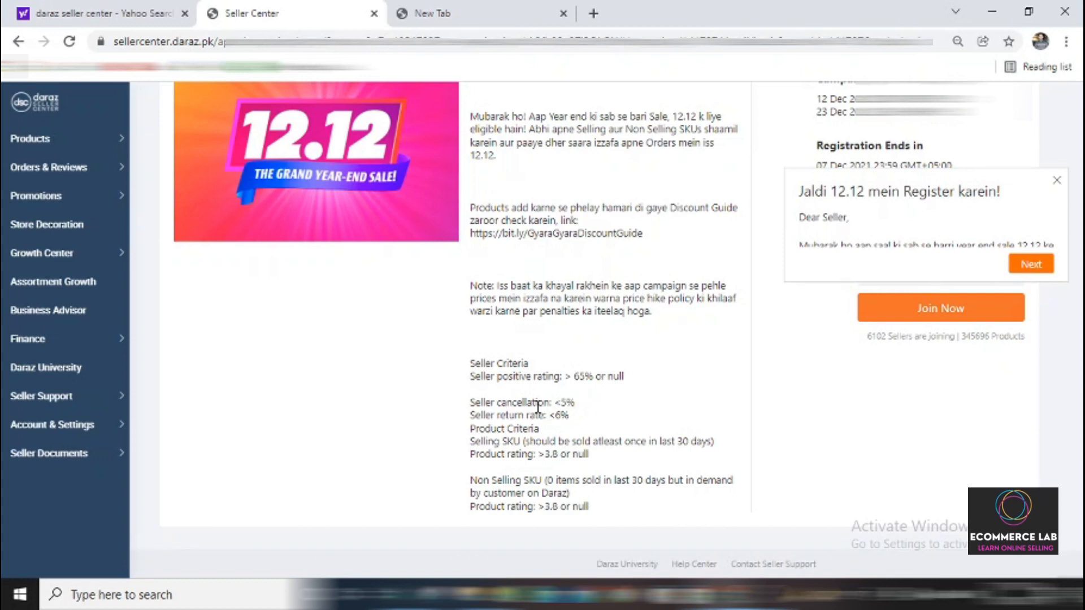
pyautogui.scroll(3, 582, 421)
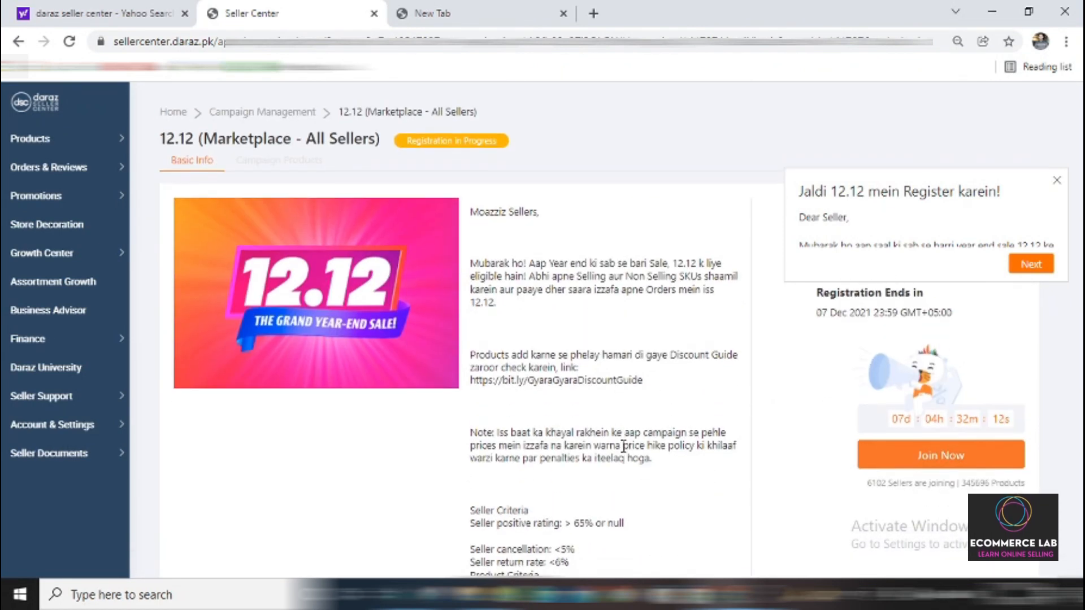
pyautogui.scroll(-3, 627, 444)
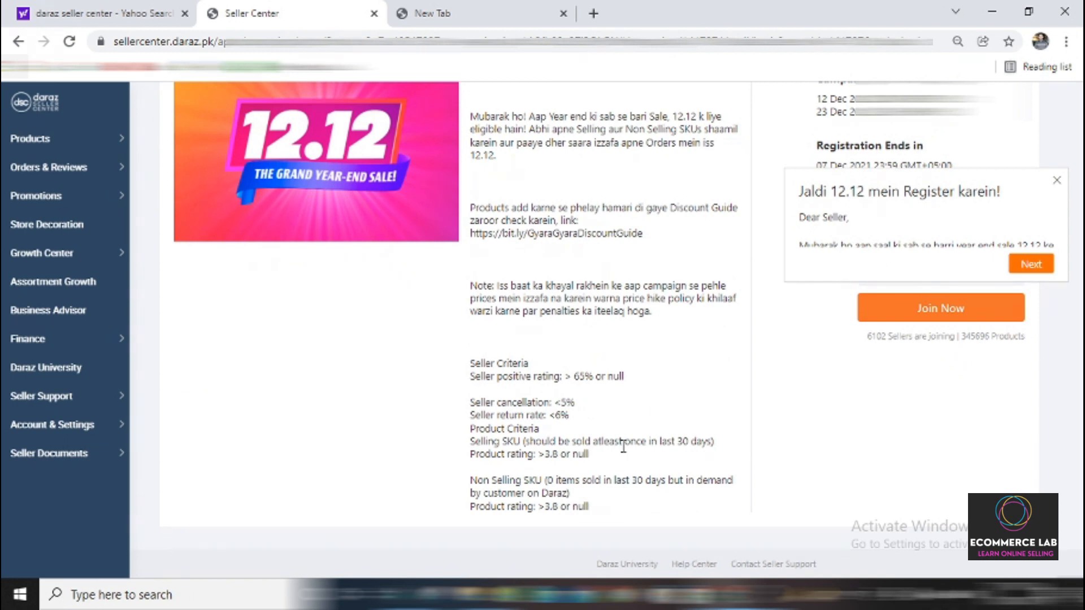
pyautogui.click(1056, 180)
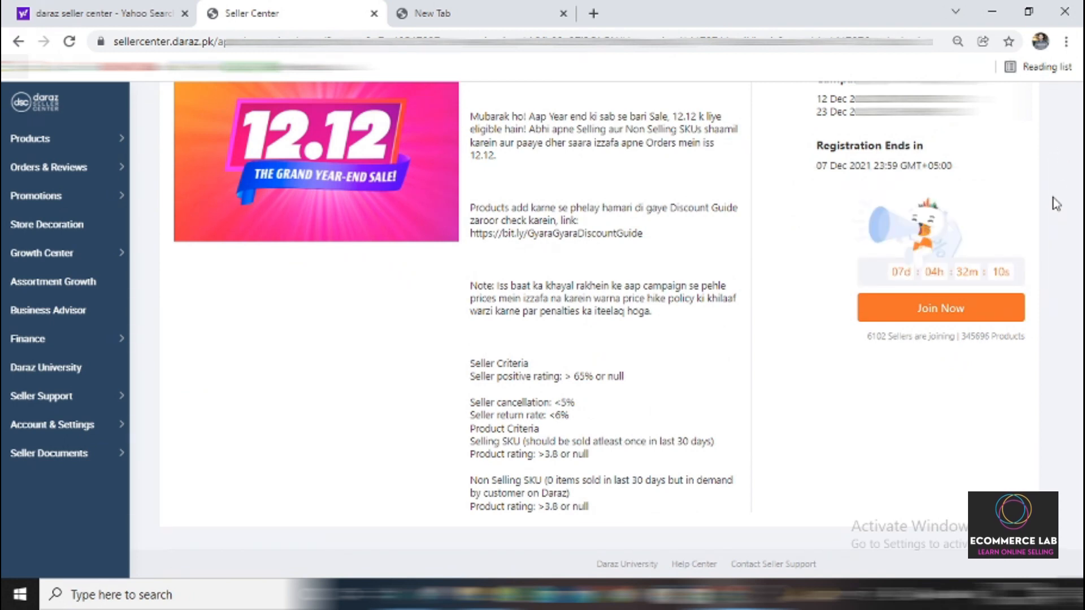
pyautogui.click(960, 315)
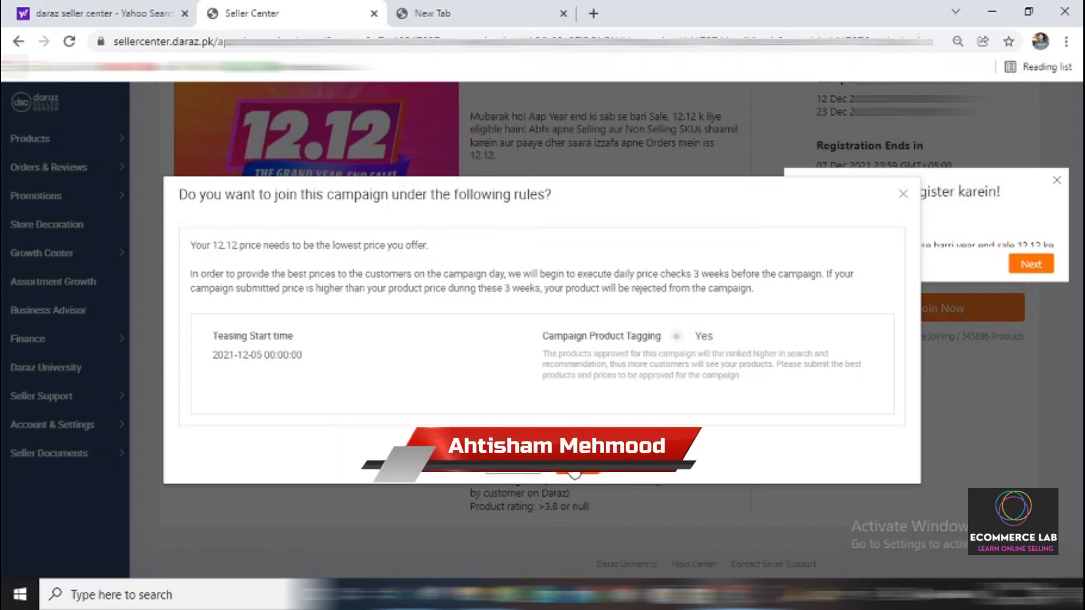
pyautogui.click(575, 470)
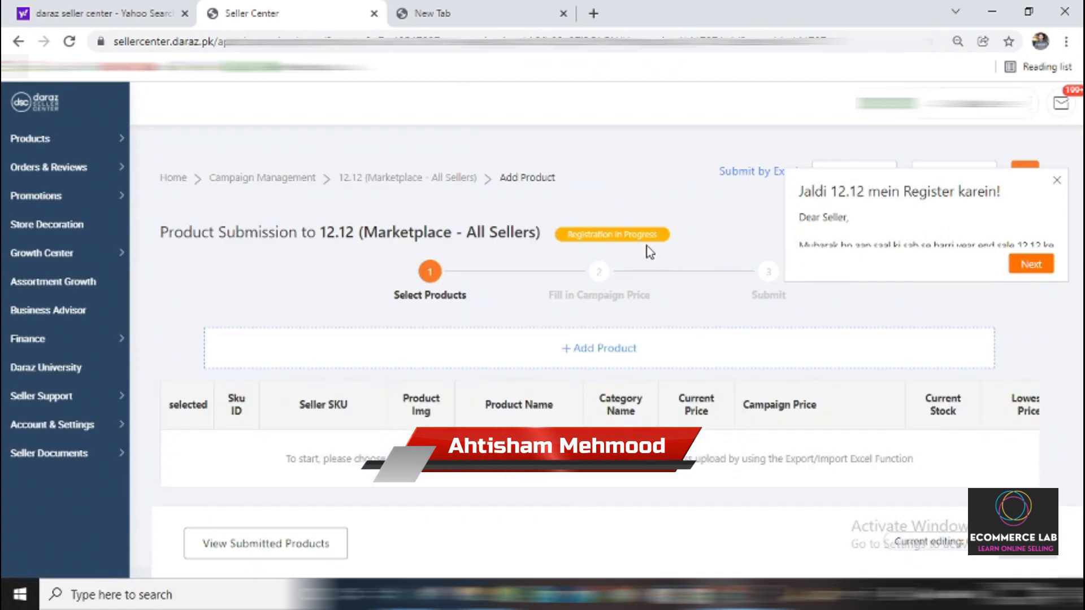
# Step: Open the product selection list for the campaign submission and select the first product
pyautogui.scroll(-1, 516, 296)
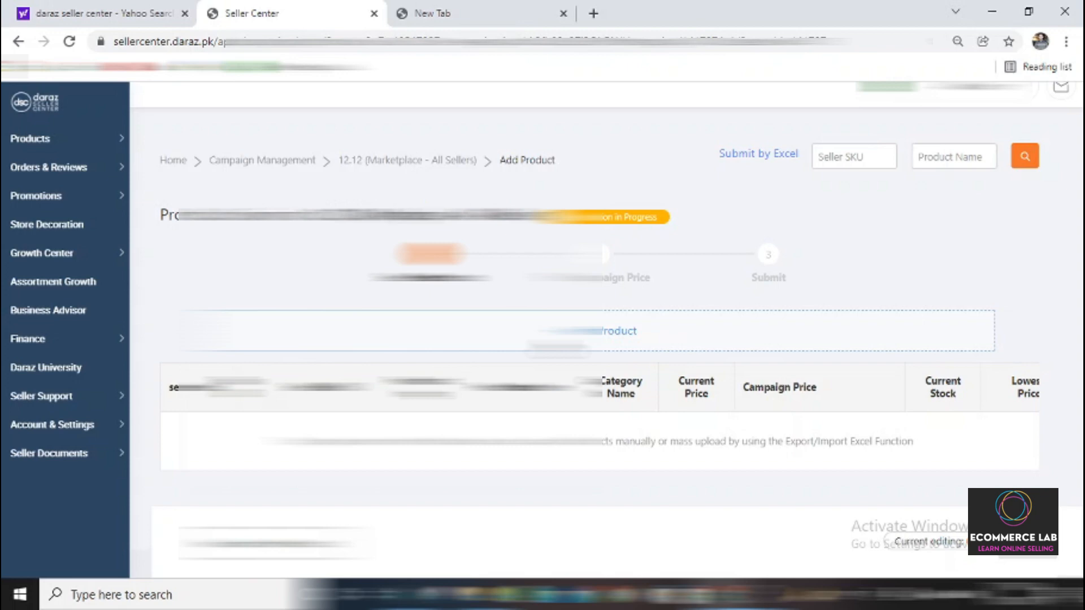
pyautogui.click(654, 346)
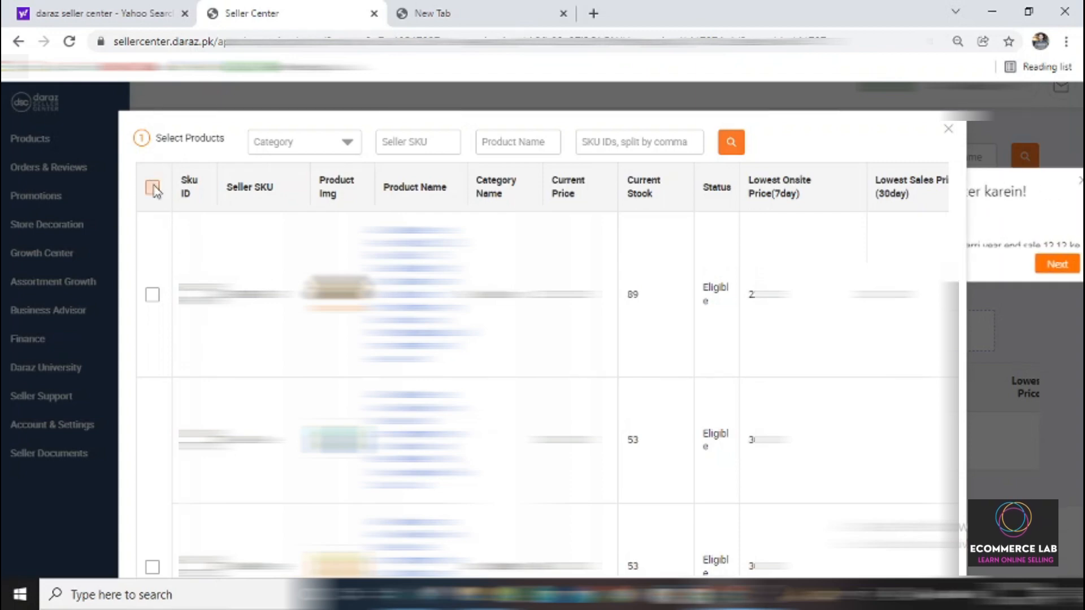
pyautogui.click(152, 295)
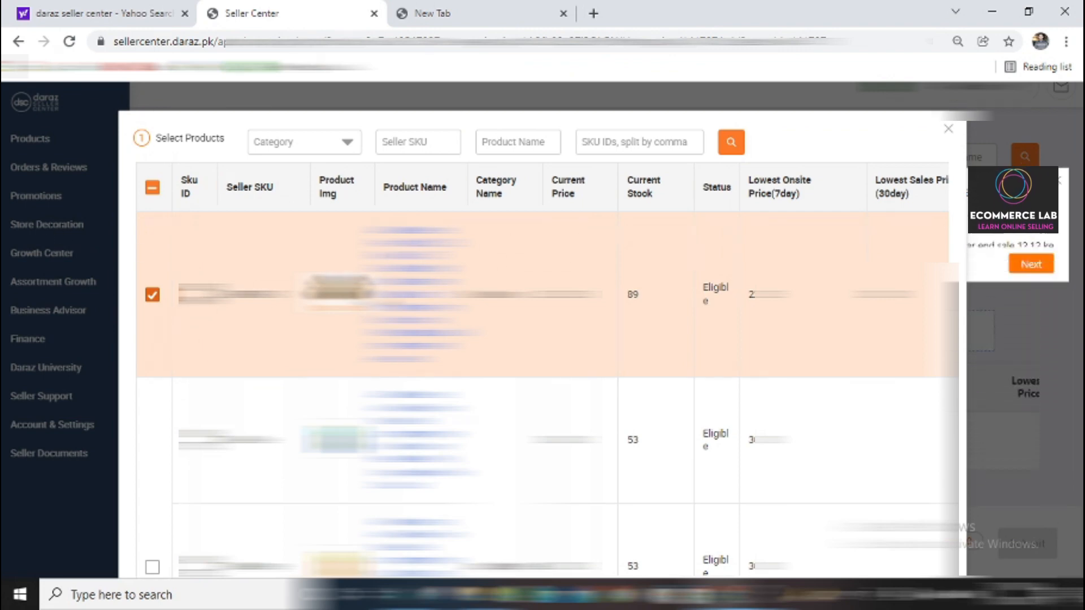
pyautogui.click(150, 299)
pyautogui.click(150, 299)
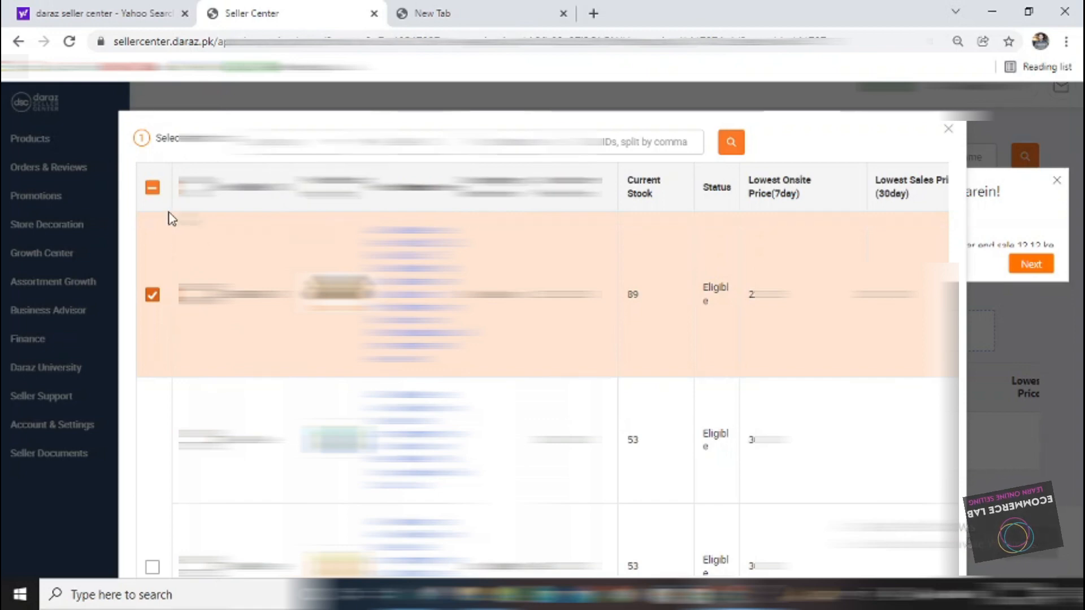
# Step: Select all eligible products in the list, look through them, and clear the whole selection
pyautogui.click(154, 188)
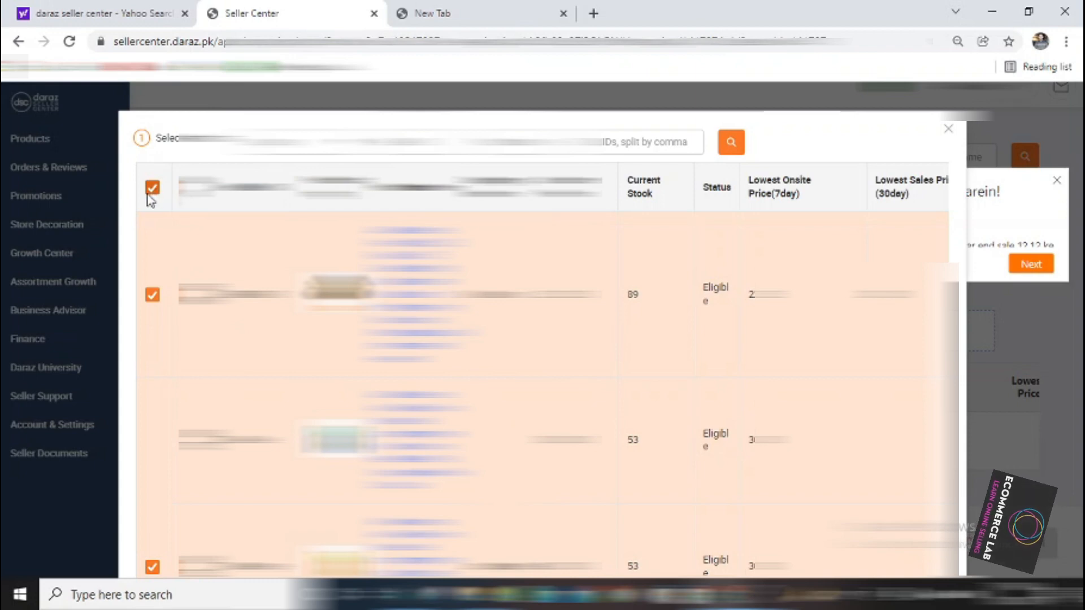
pyautogui.scroll(-2, 154, 191)
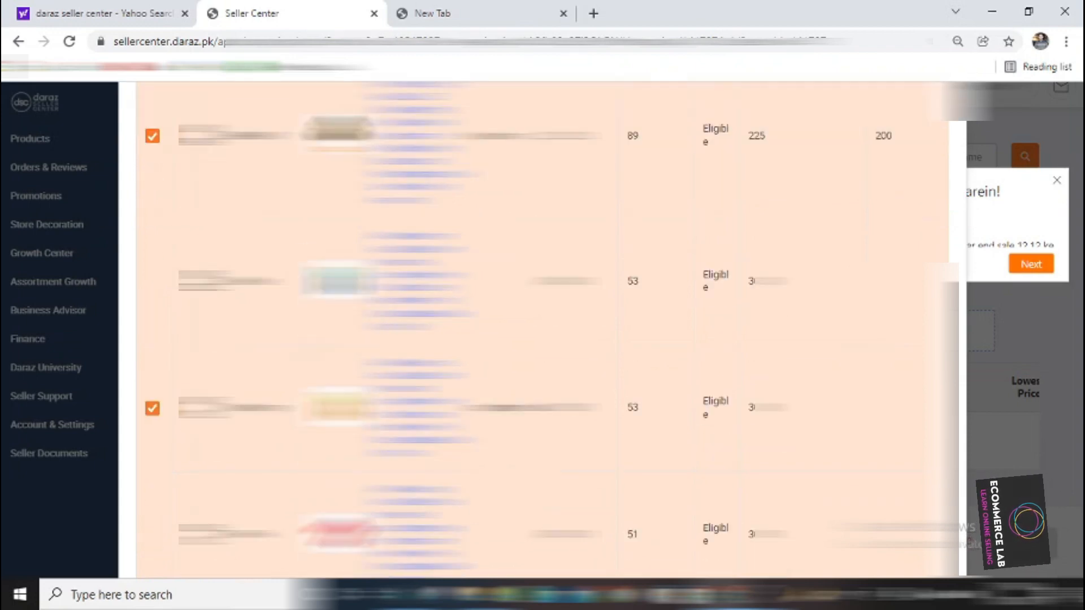
pyautogui.scroll(-3, 543, 327)
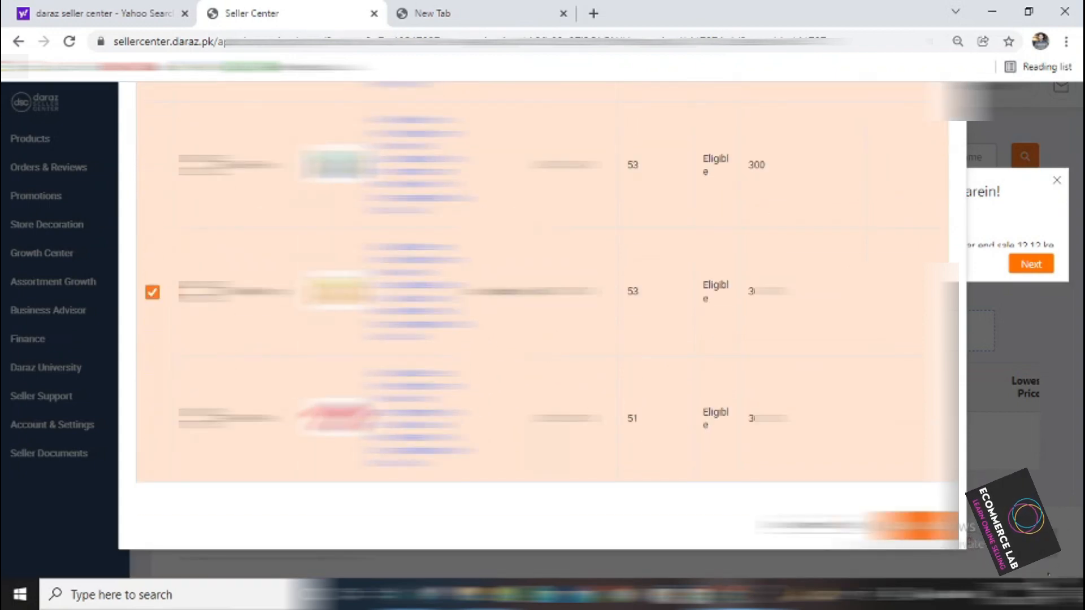
pyautogui.scroll(5, 118, 271)
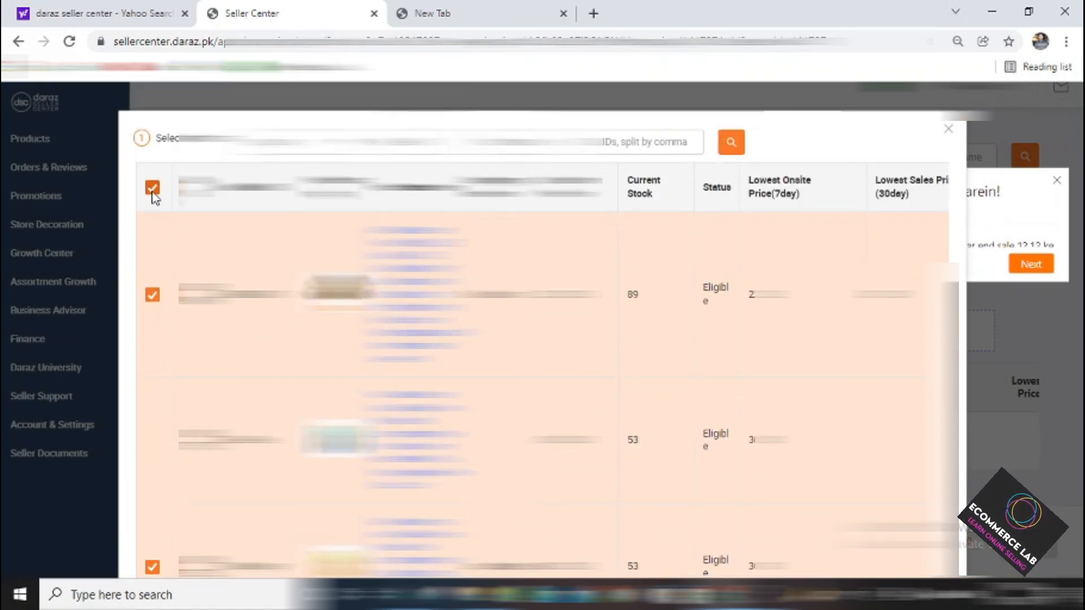
pyautogui.click(152, 190)
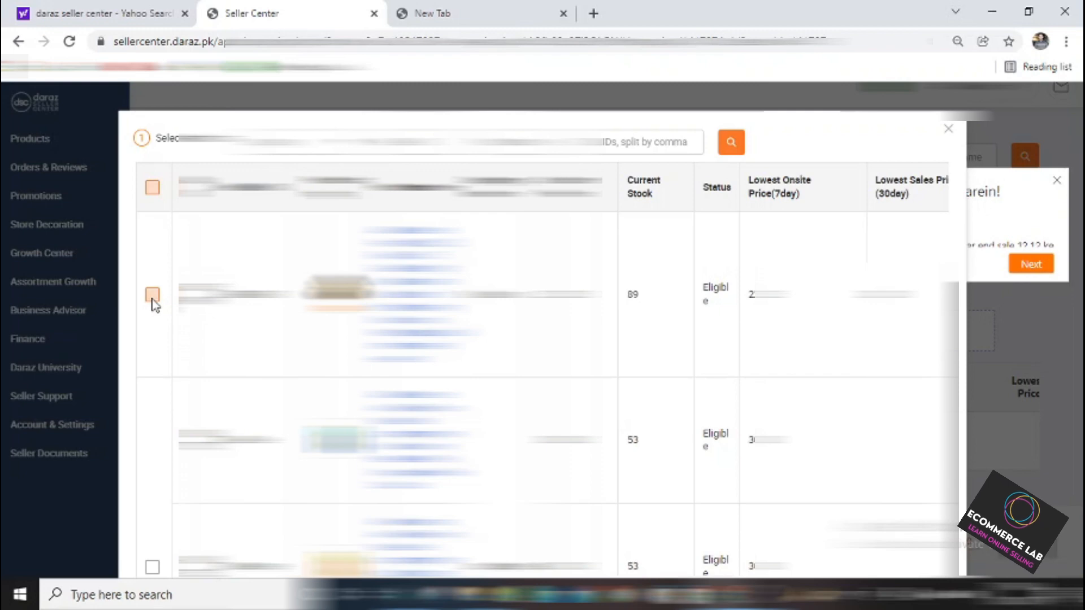
# Step: Select only the first product in the list and continue to filling in its campaign price
pyautogui.click(152, 295)
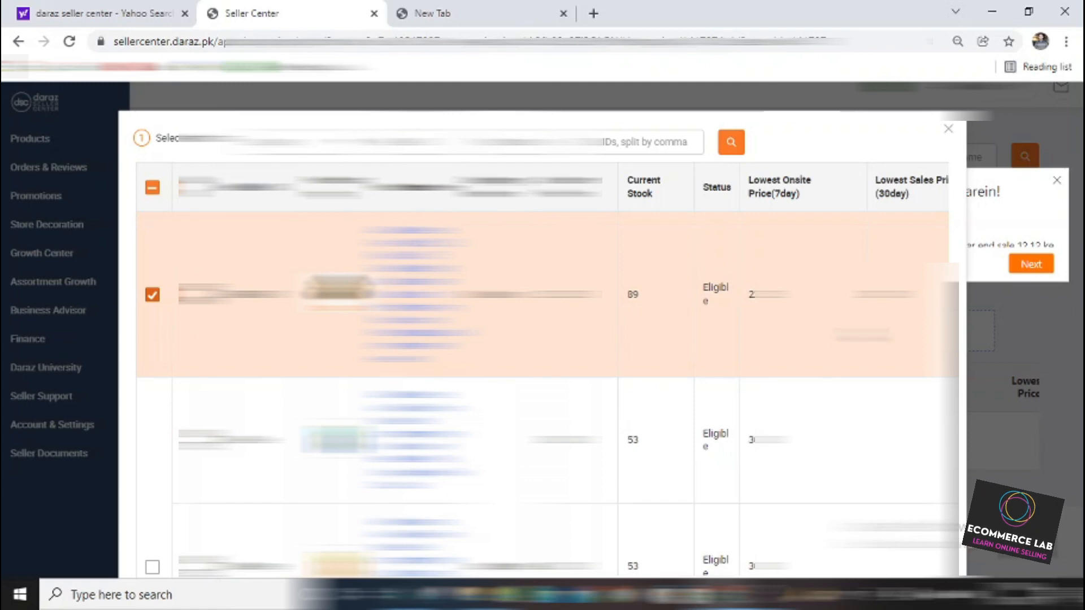
pyautogui.scroll(-4, 542, 339)
pyautogui.scroll(-1, 542, 311)
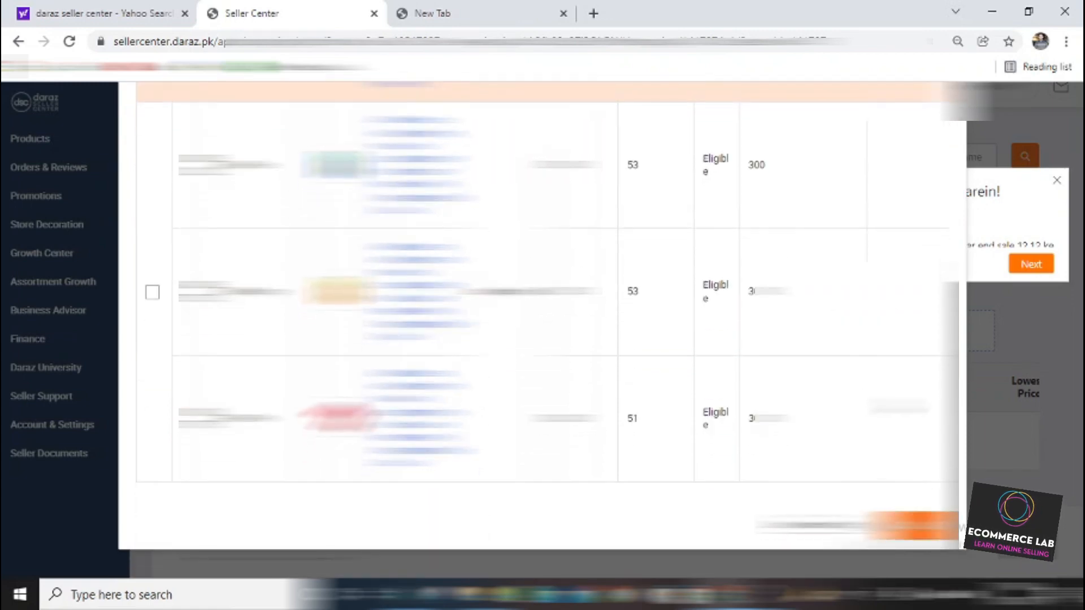
pyautogui.click(919, 527)
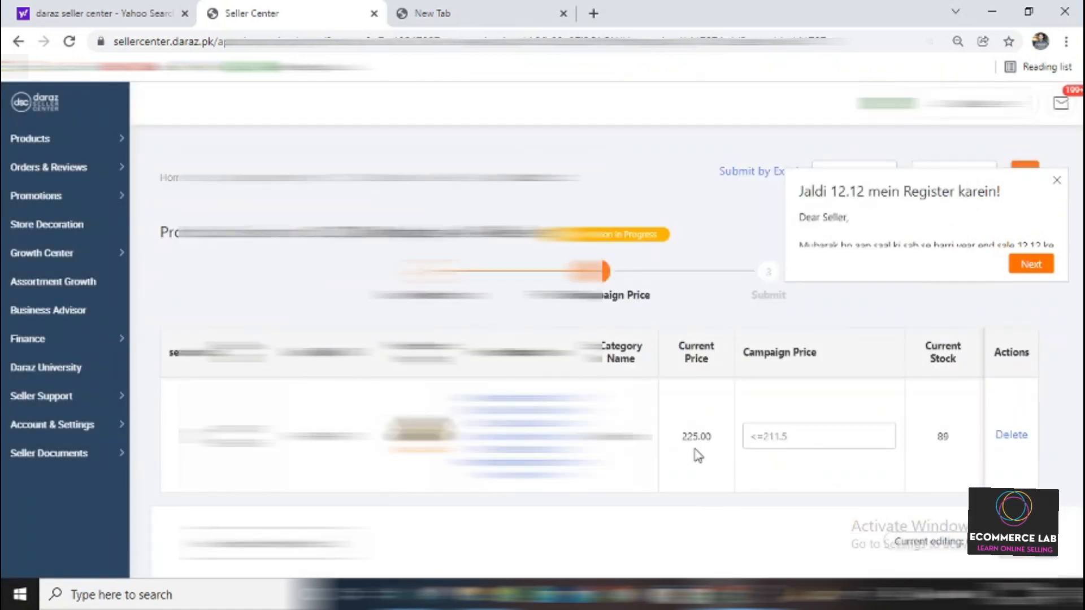
# Step: Set the selected product's campaign price to 199, closing the registration reminder that covers the page
pyautogui.click(1055, 183)
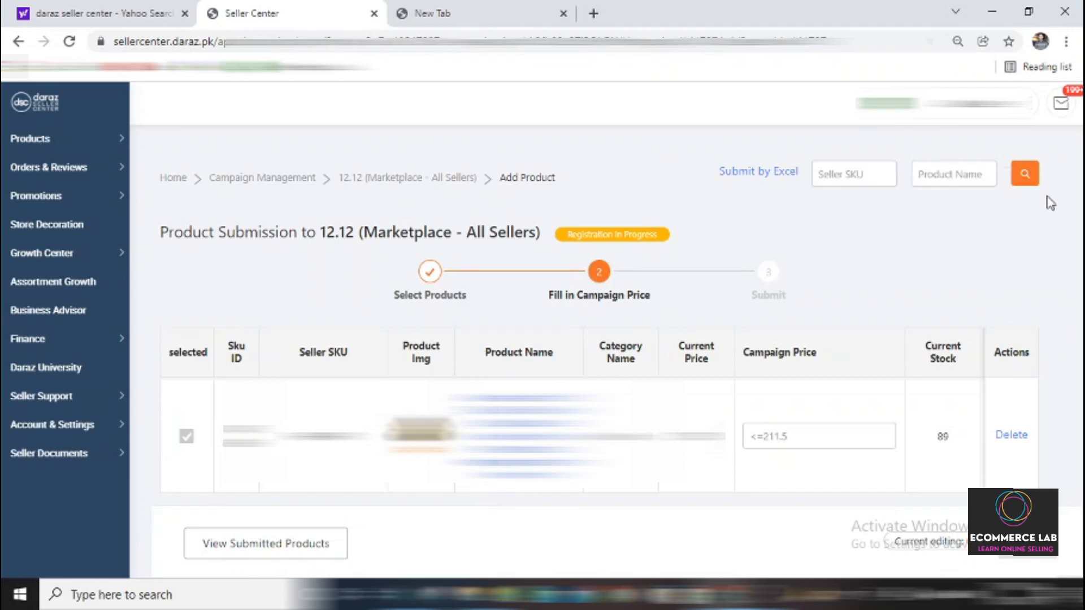
pyautogui.click(806, 439)
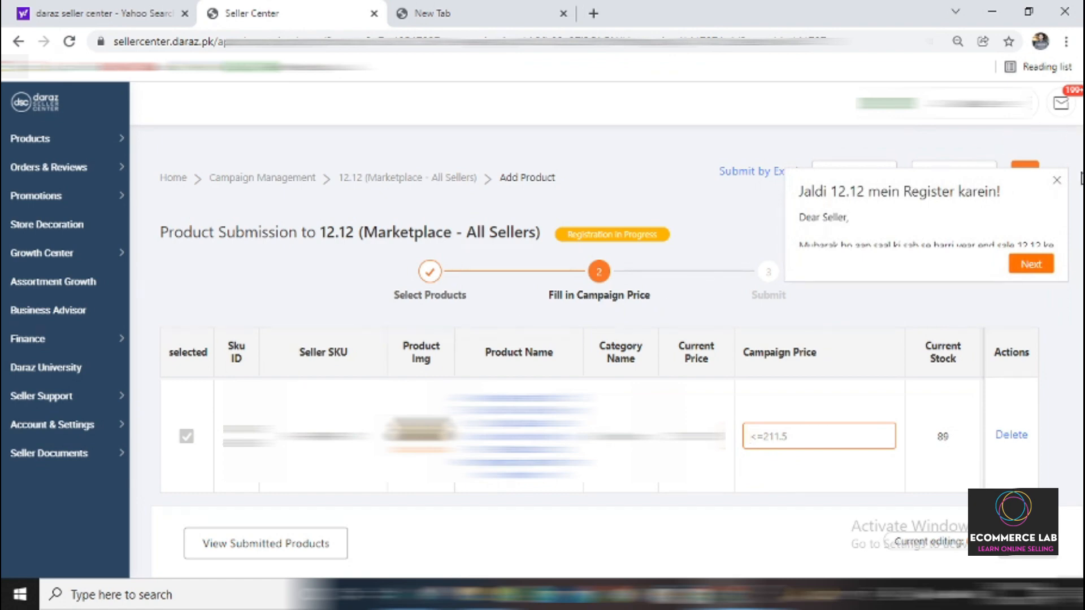
pyautogui.click(1056, 180)
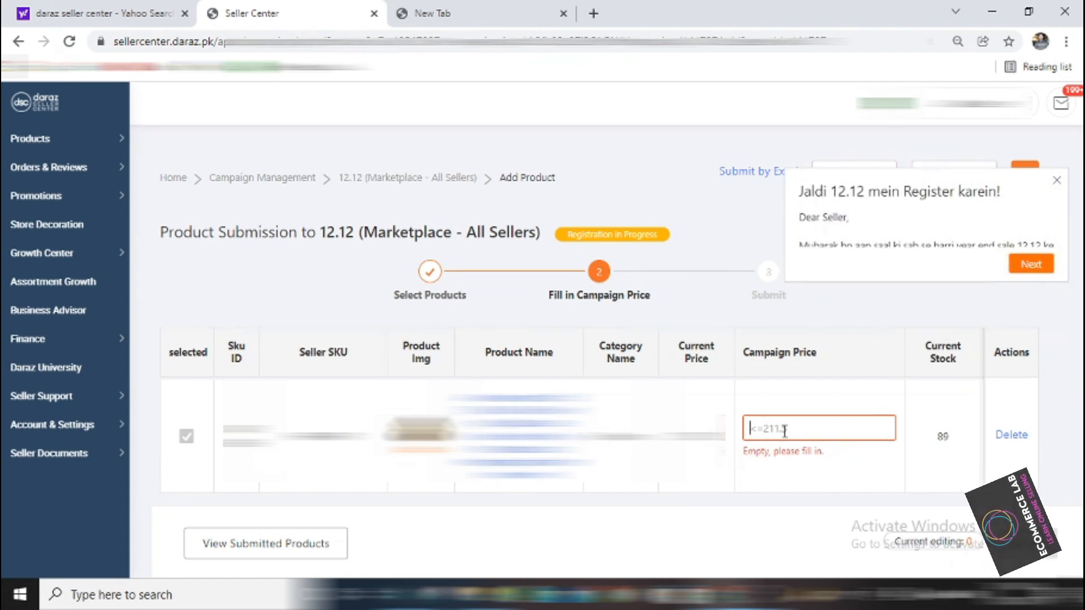
pyautogui.click(785, 431)
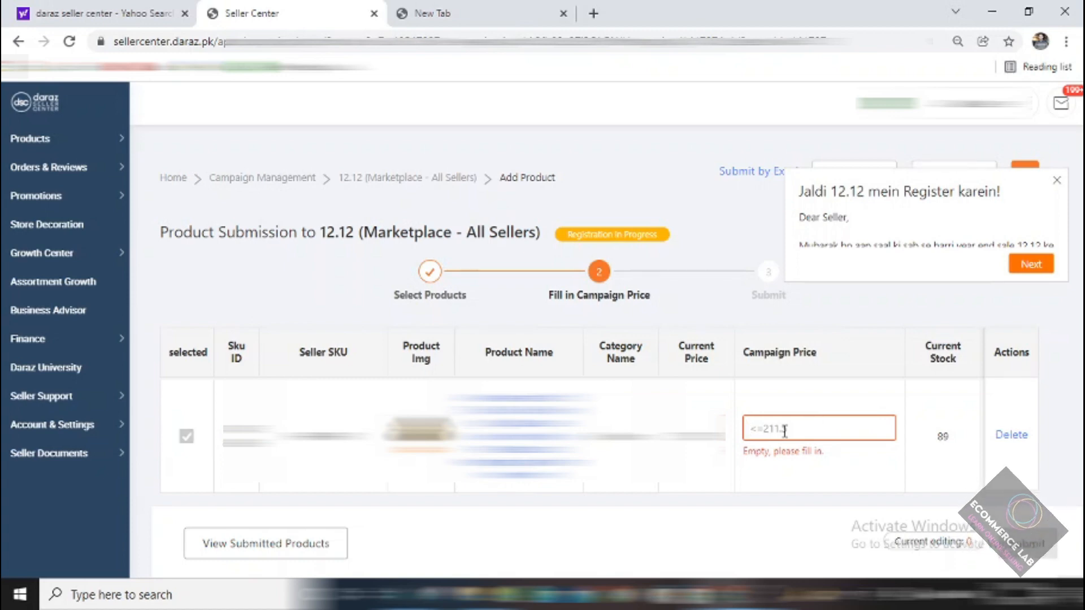
pyautogui.write('1')
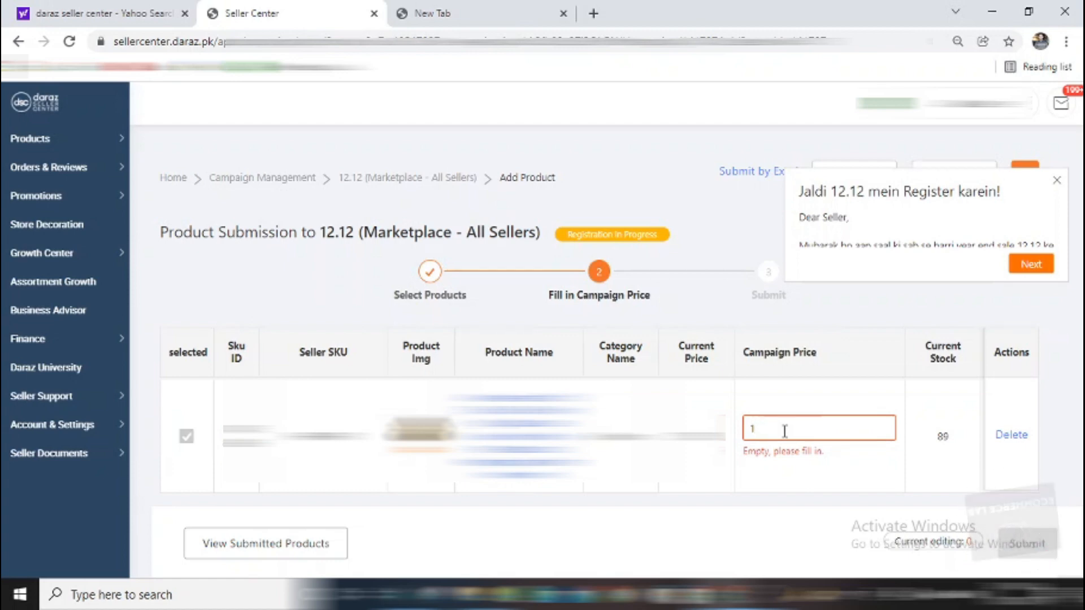
pyautogui.write('99')
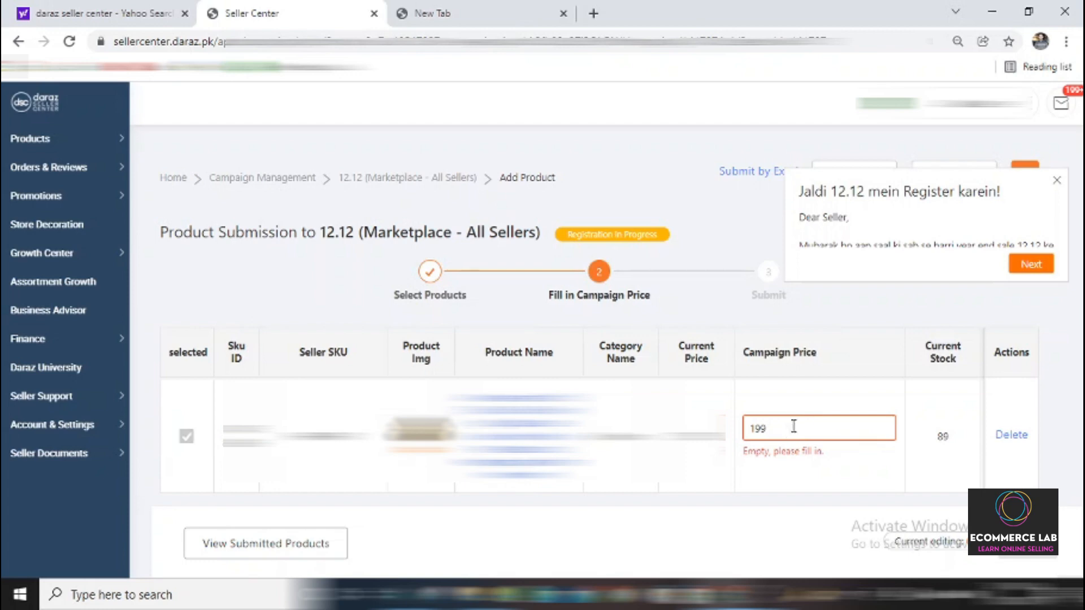
pyautogui.click(737, 237)
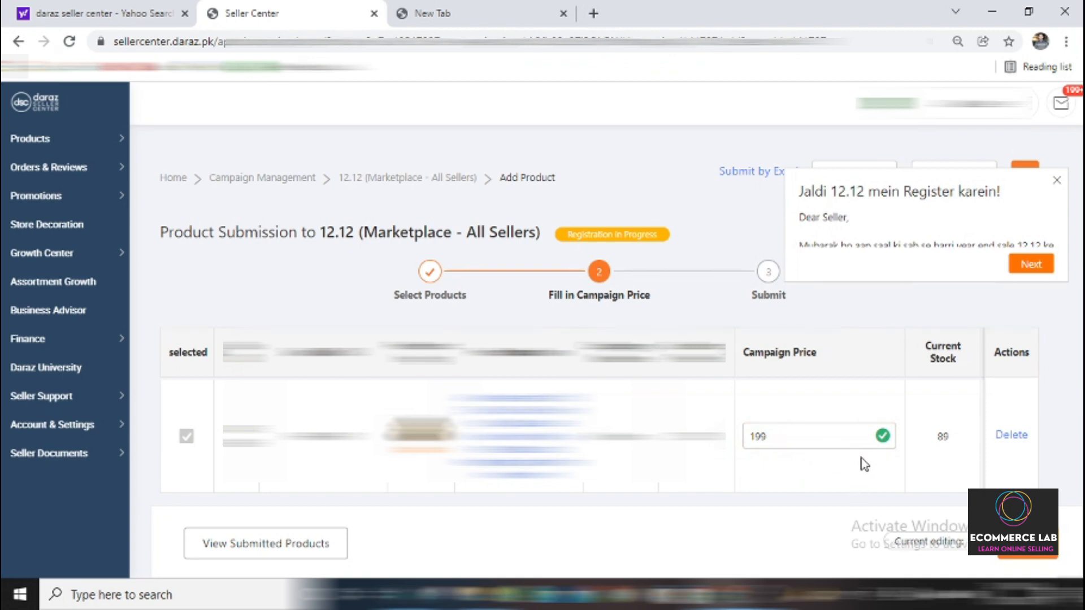
# Step: Submit the priced product to the 12.12 campaign and dismiss the registration reminders
pyautogui.click(1058, 181)
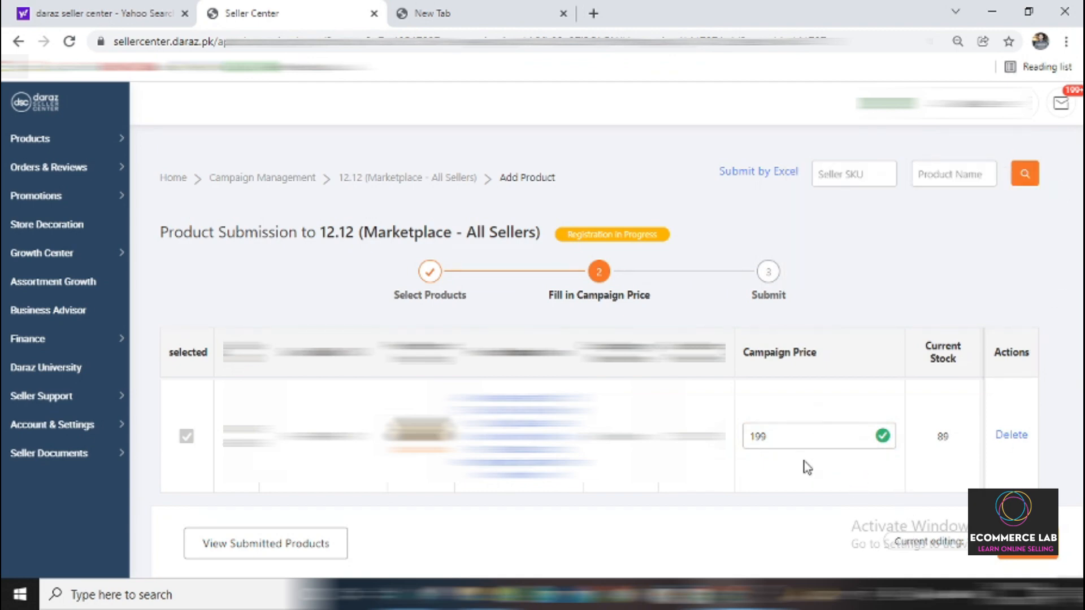
pyautogui.scroll(-1, 850, 475)
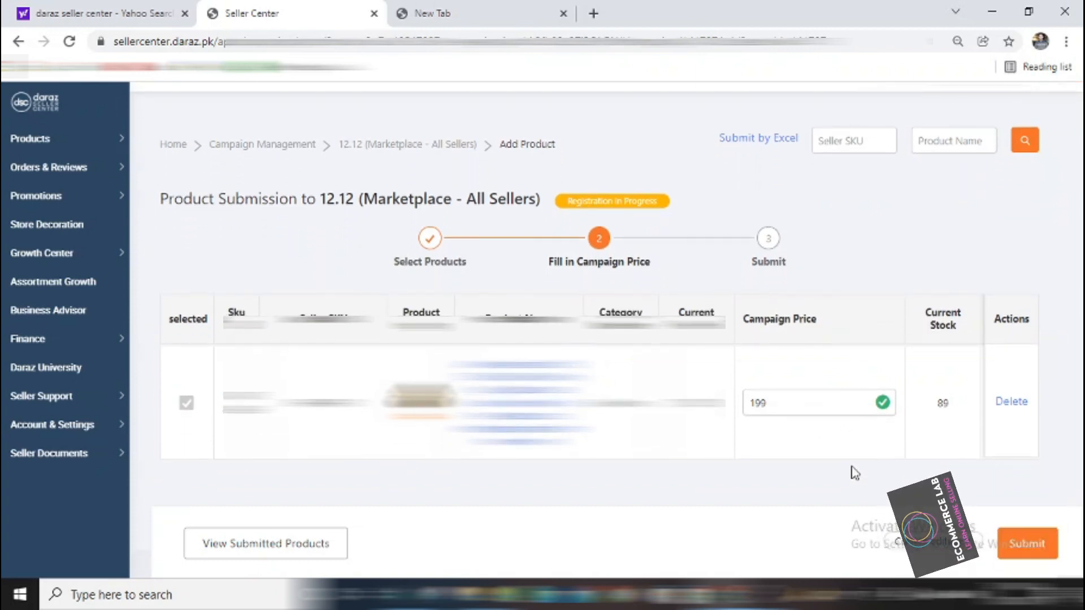
pyautogui.click(1022, 546)
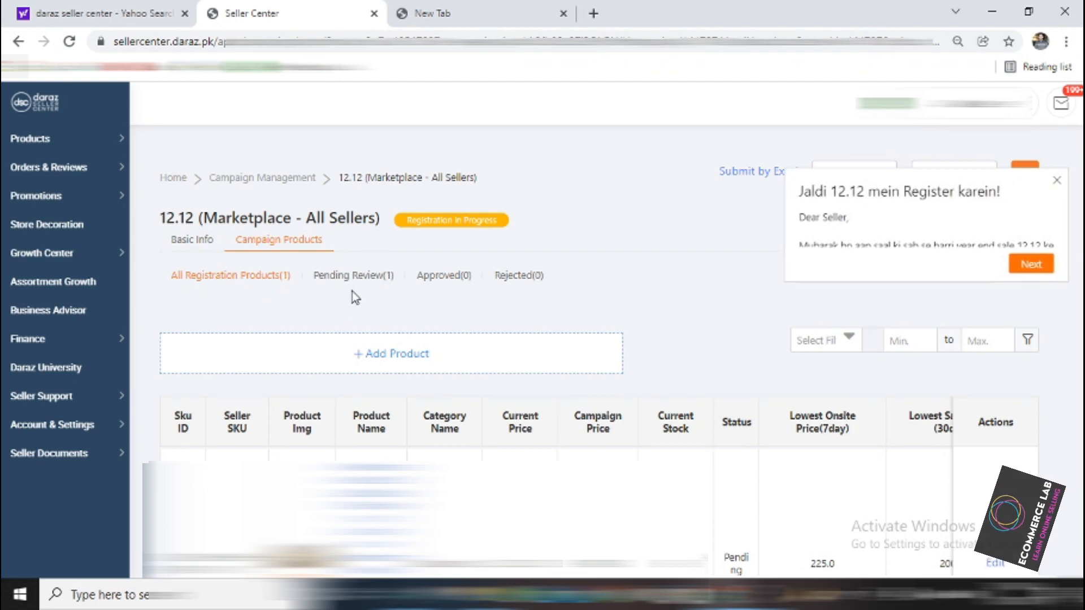
pyautogui.click(1056, 181)
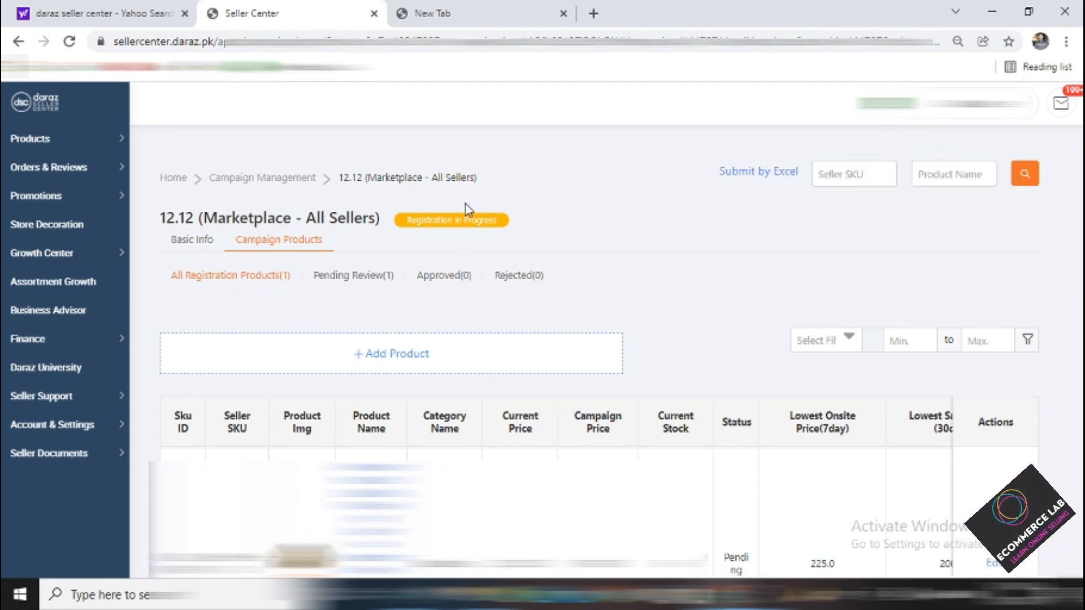